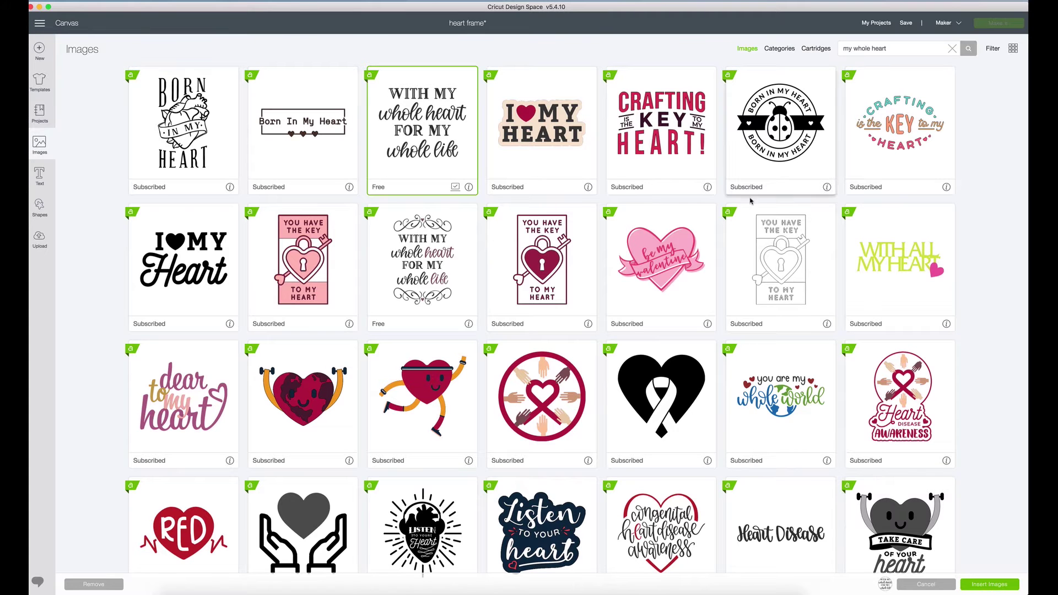
Step: Insert the selected "With my whole heart for my whole life" image and move it to about X 10.4", Y 1.5" on the canvas
left_click(995, 587)
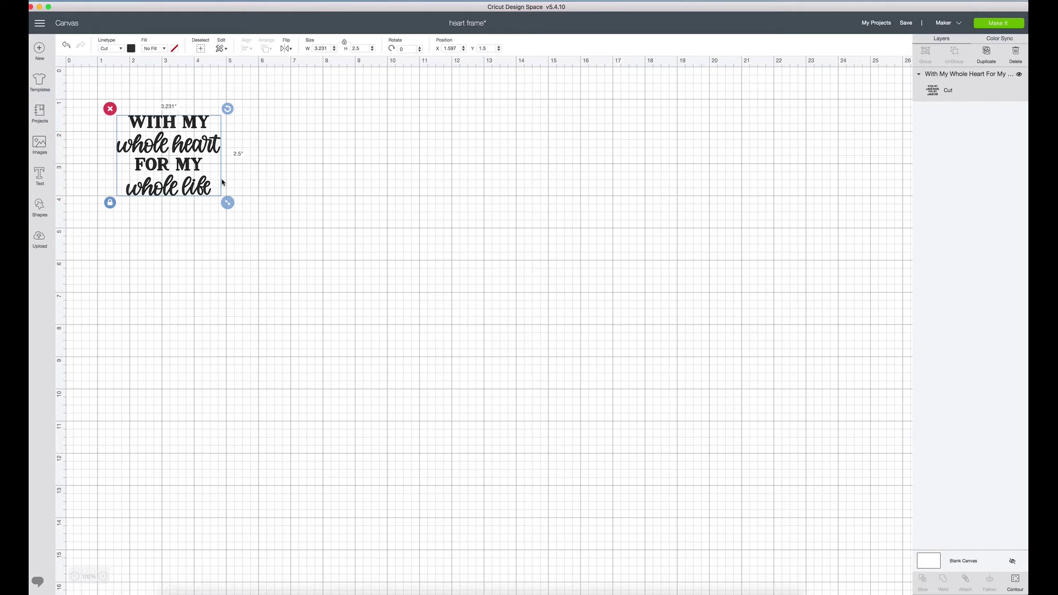
left_click_drag(177, 140, 461, 139)
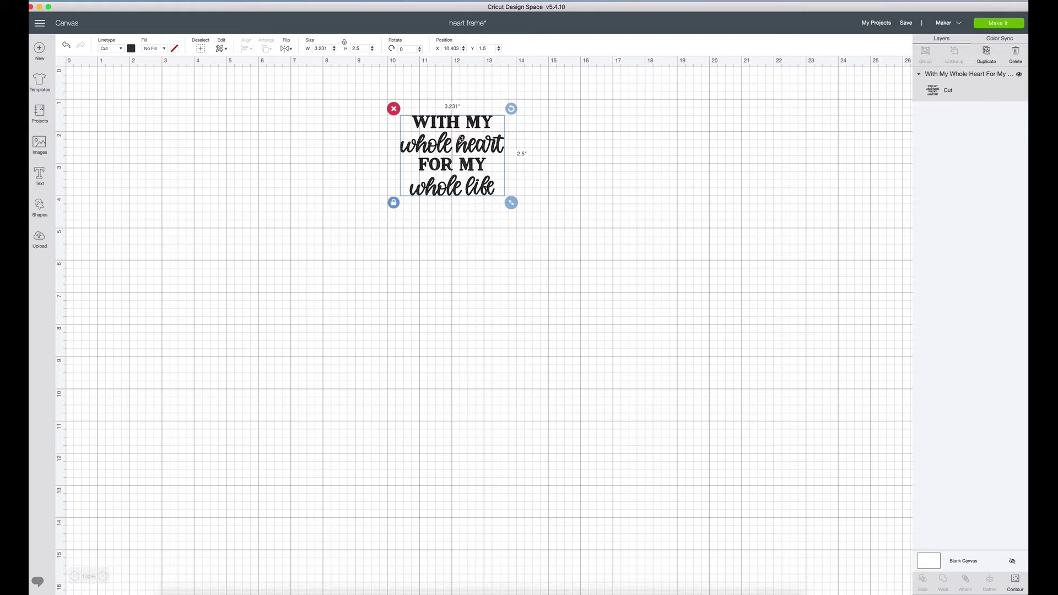
left_click(154, 170)
scroll(154, 169, "right", 1)
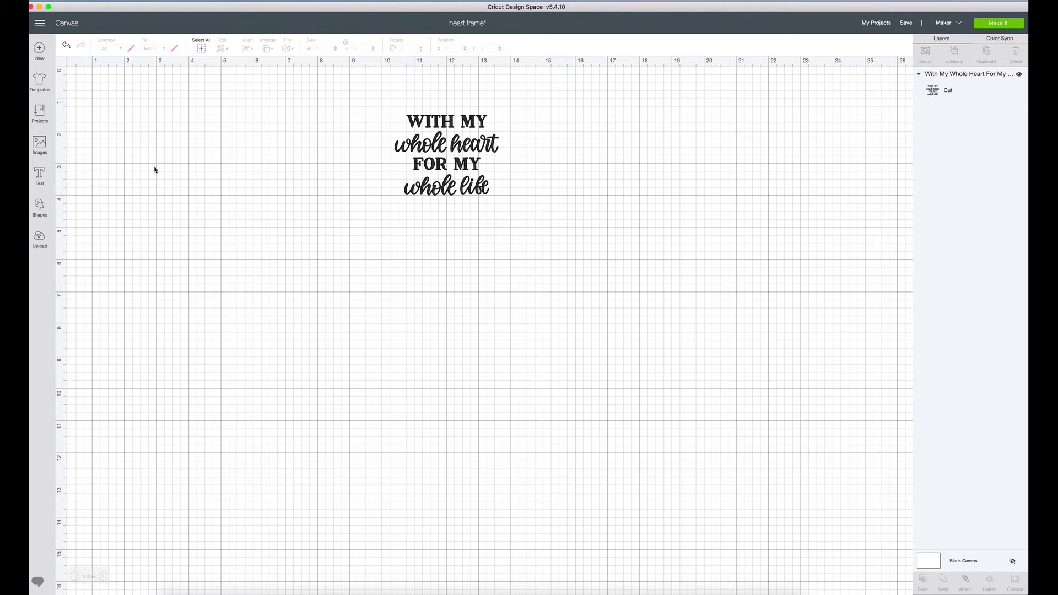
Step: Add a square shape to the canvas and resize it to 4" wide by 6.5" high
left_click(39, 210)
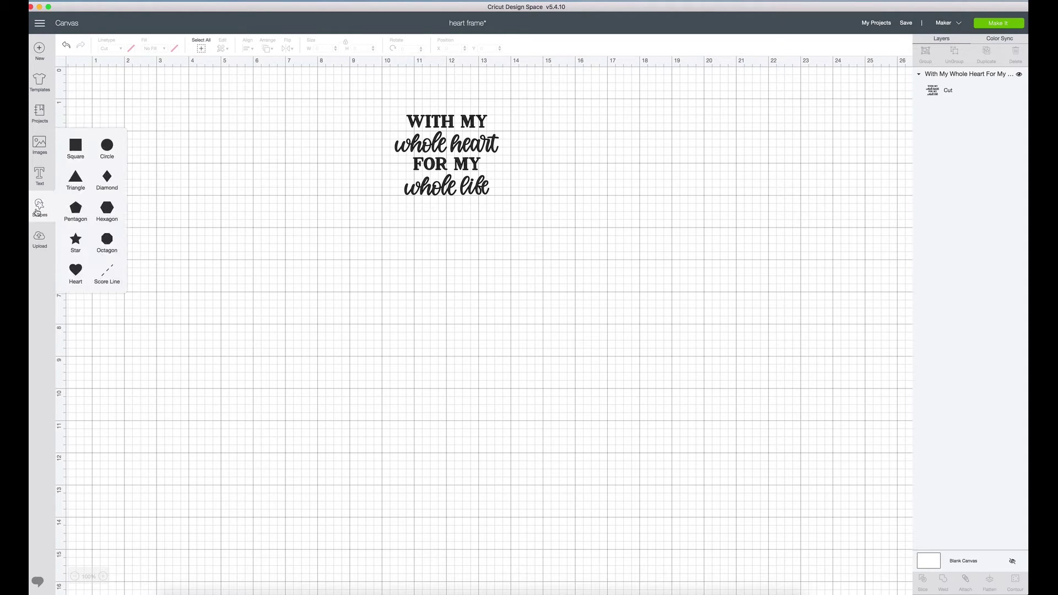
left_click(77, 148)
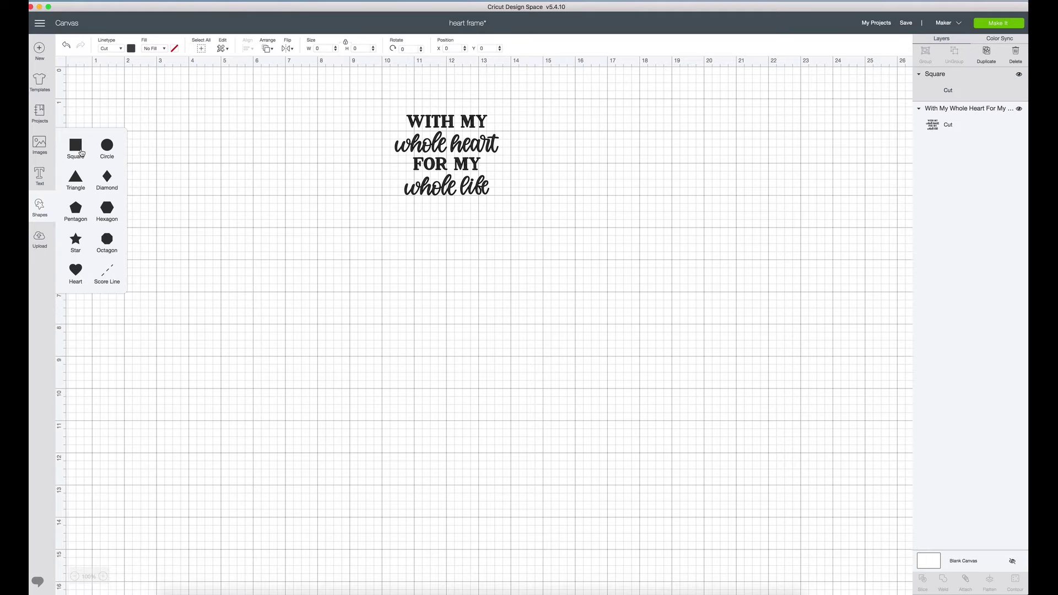
left_click(254, 219)
left_click(134, 194)
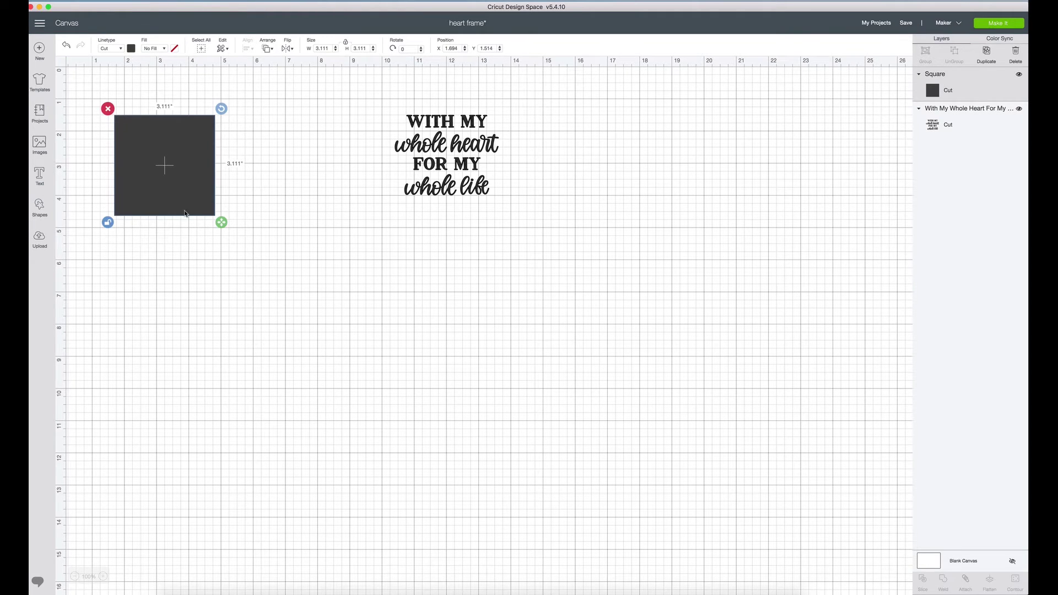
left_click(326, 48)
type("4")
key("Tab")
type("6.5")
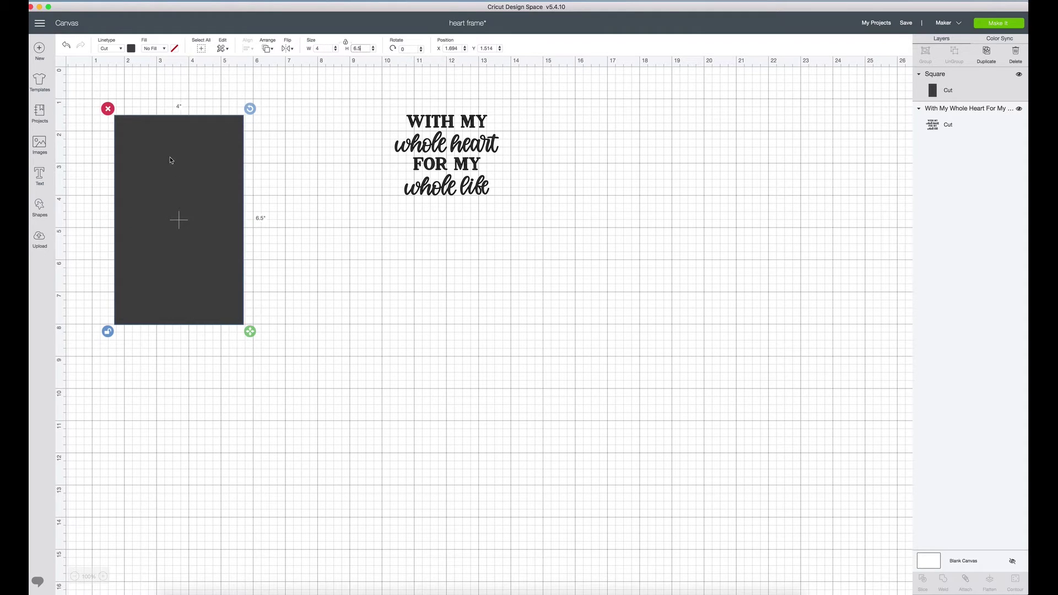
Step: Colour the rectangle white and move it closer to the quote, at about X 4.5", Y 0.85"
left_click(130, 49)
left_click(143, 130)
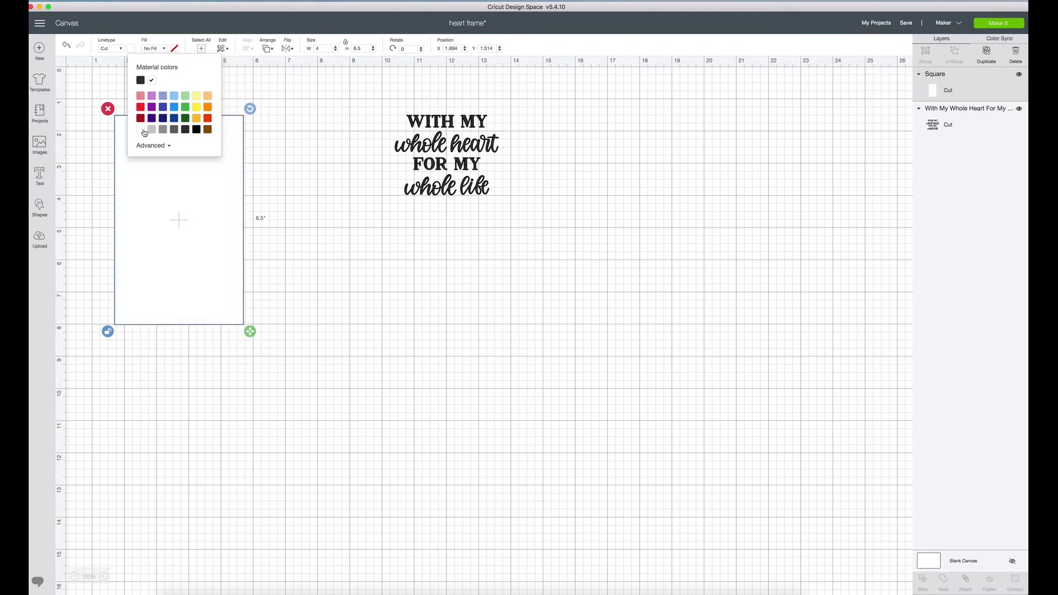
left_click_drag(196, 249, 287, 229)
left_click(403, 275)
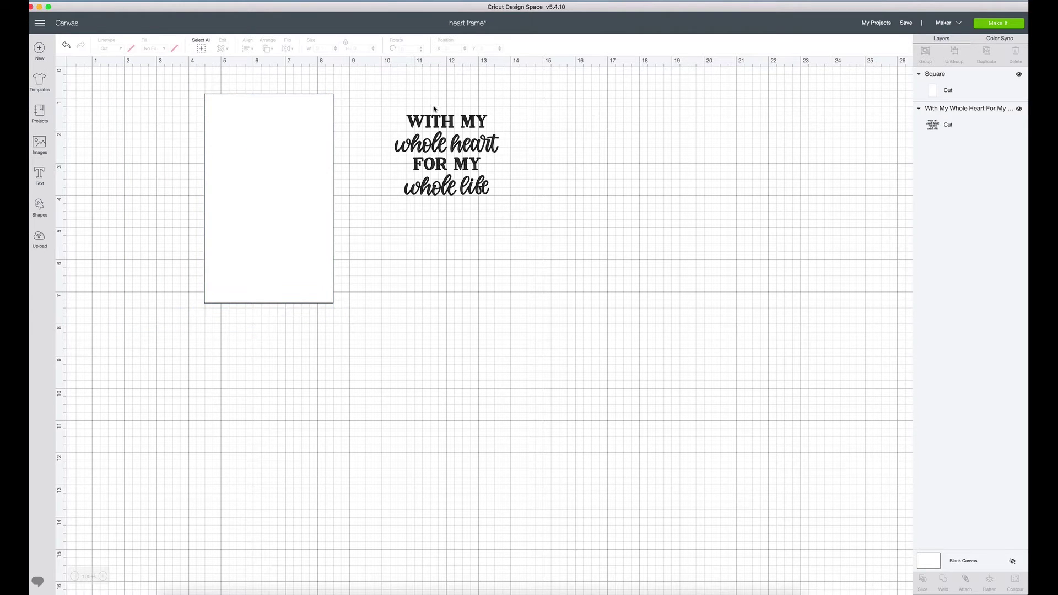
Step: Send the quote to the front and place it over the white rectangle at about X 4.9", Y 2.56"
right_click(439, 131)
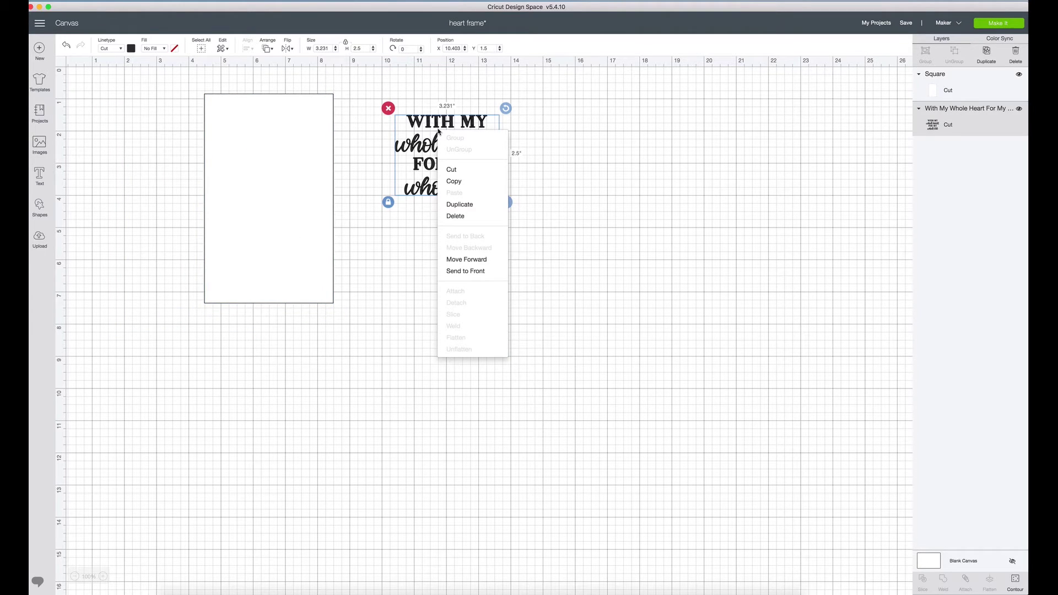
left_click(458, 271)
left_click_drag(442, 165, 264, 198)
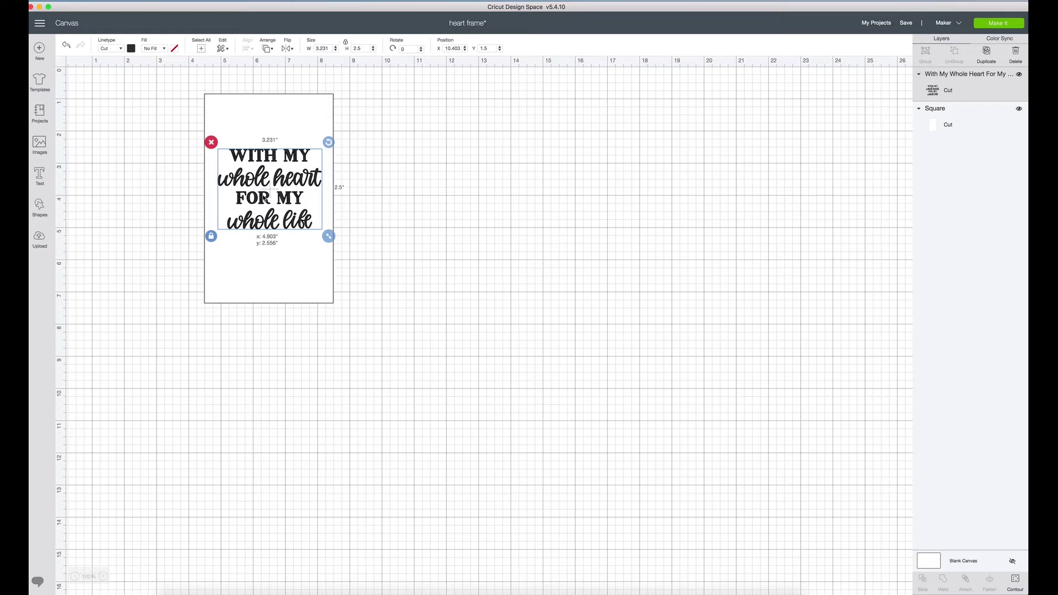
left_click_drag(264, 198, 265, 198)
Step: Unlock the quote's proportions, stretch it to about 3.18" by 2.85", and re-centre it within the rectangle
left_click_drag(328, 237, 329, 254)
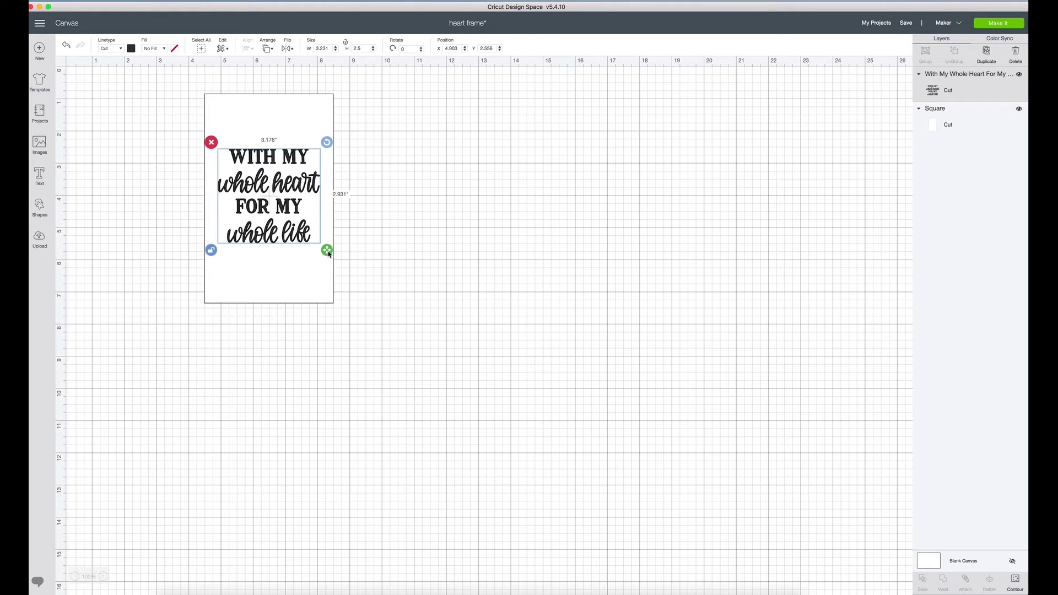
left_click_drag(328, 254, 305, 225)
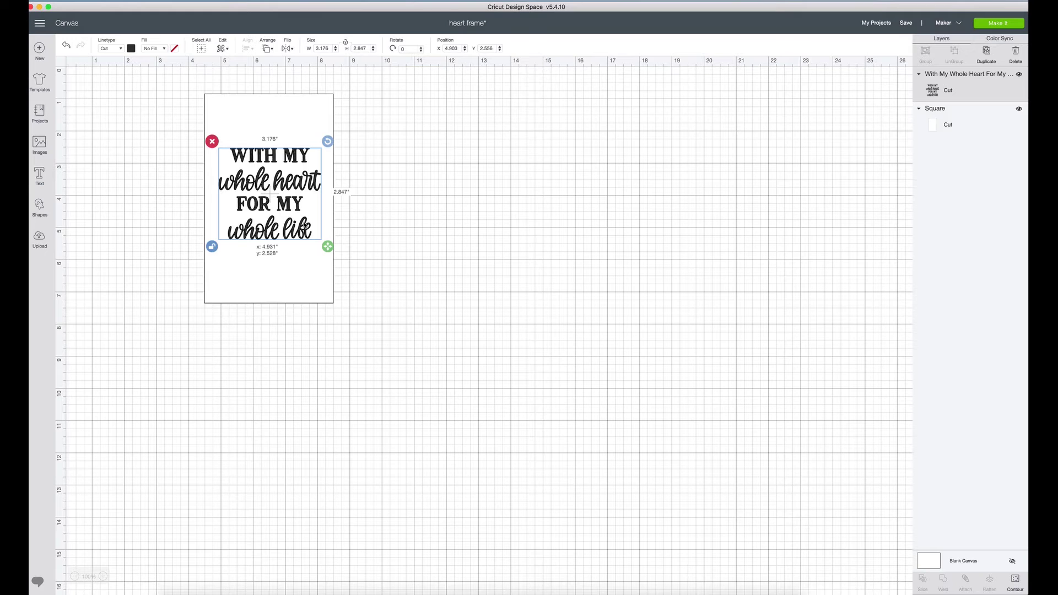
left_click_drag(305, 225, 305, 225)
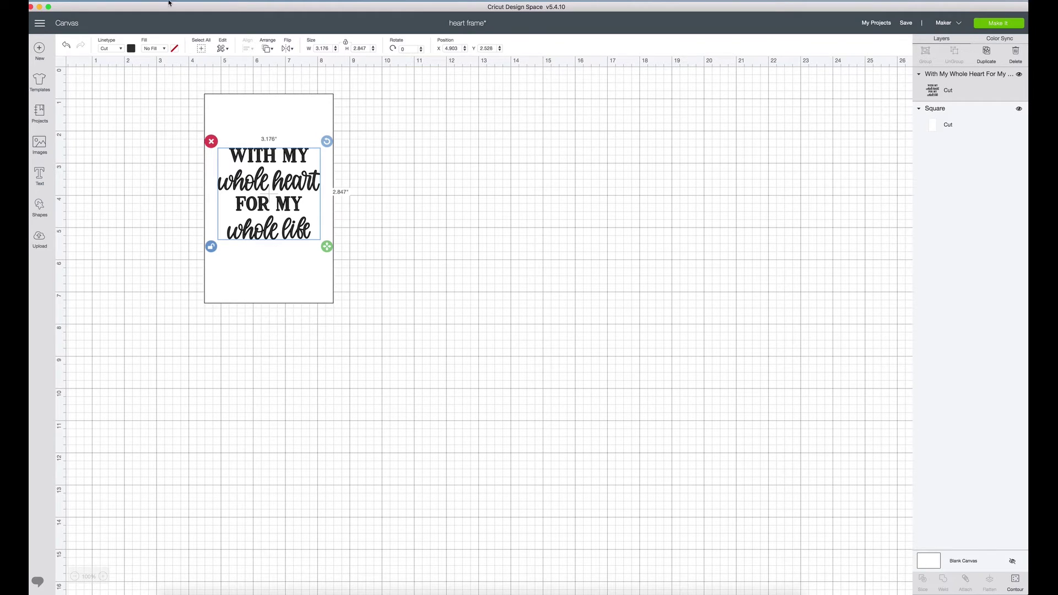
Step: Change the quote's material colour to light pink and deselect it
left_click(137, 50)
left_click(140, 96)
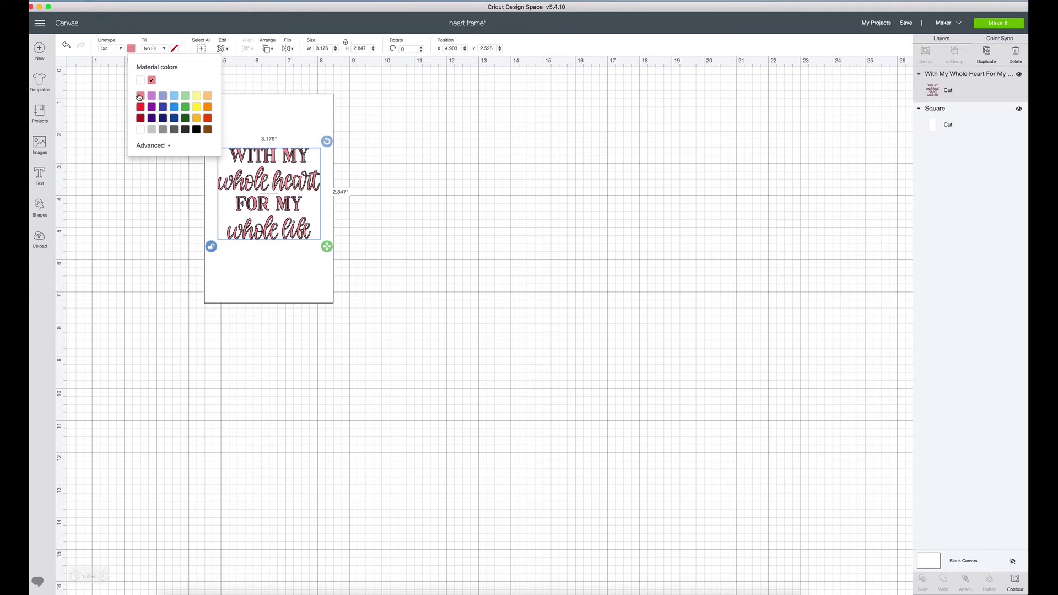
left_click(403, 145)
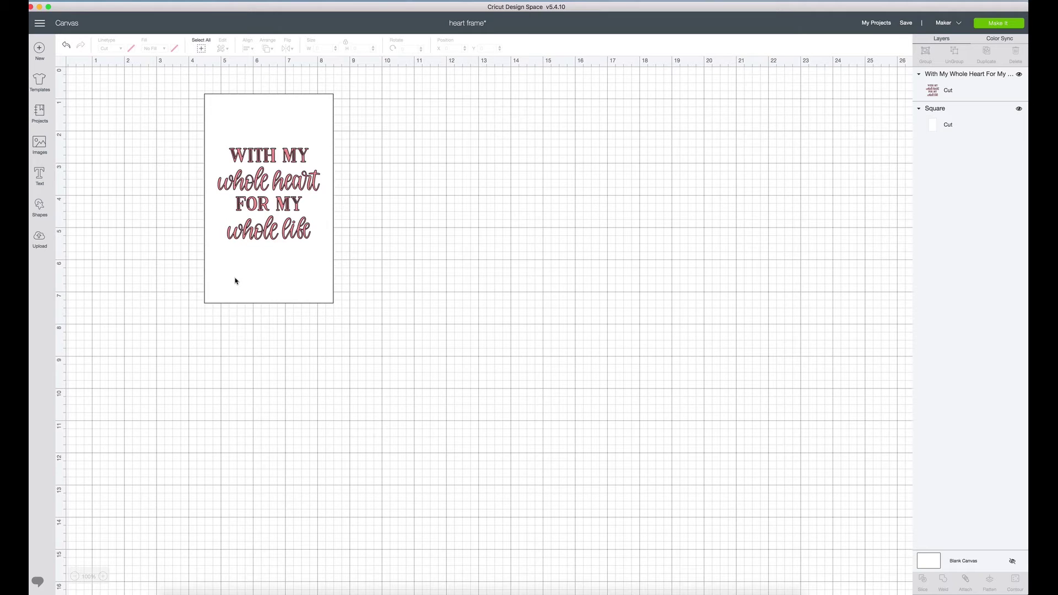
Step: Hide the white rectangle layer so that only the quote gets cut
left_click(285, 130)
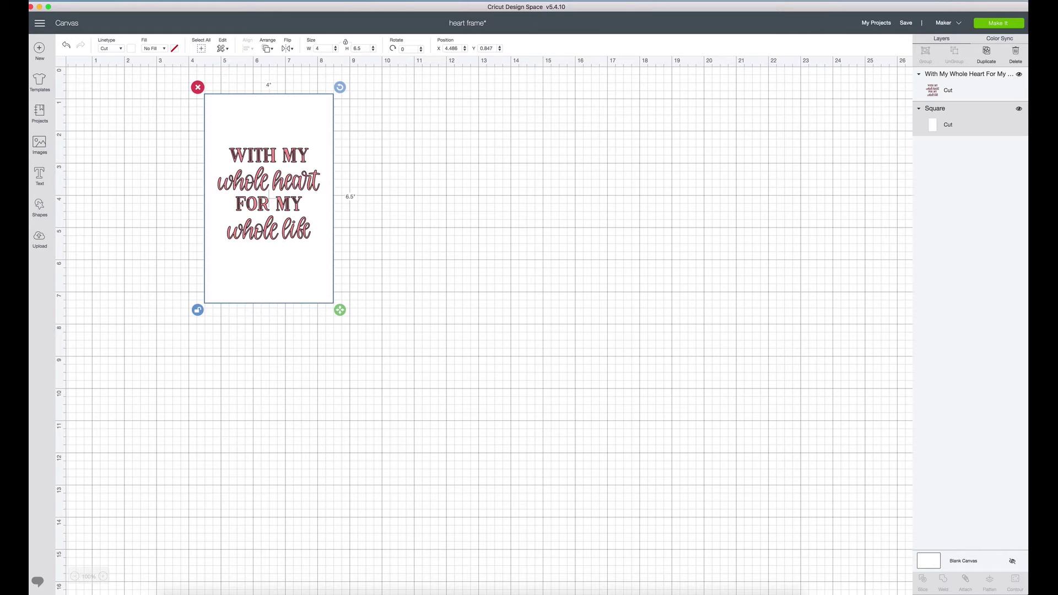
left_click(1019, 109)
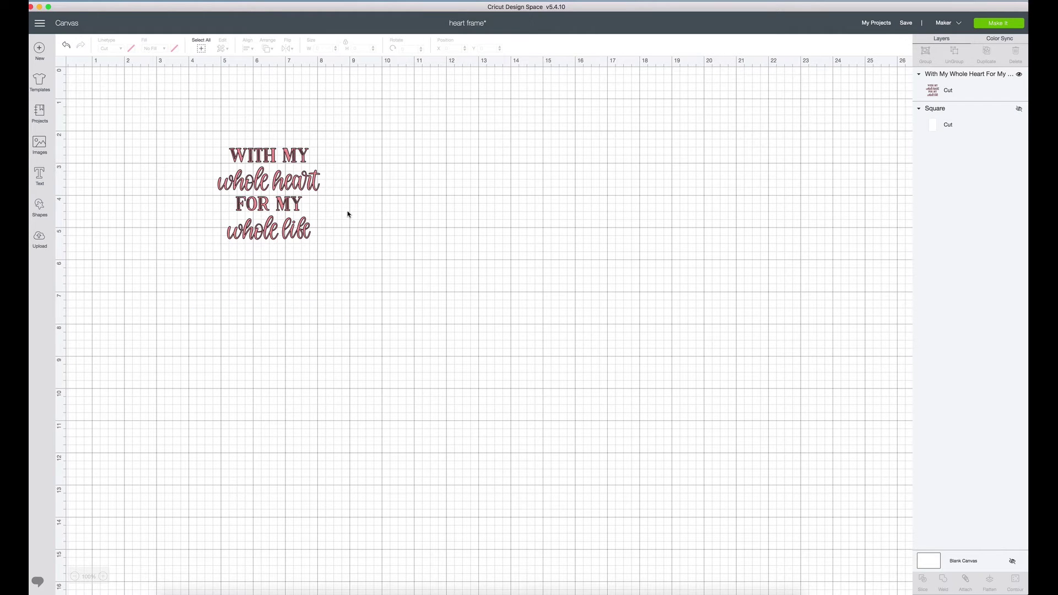
Step: Send the quote to the cutting workflow on a 12" x 12" mat with mirroring off and set the material to Vinyl
left_click(1012, 25)
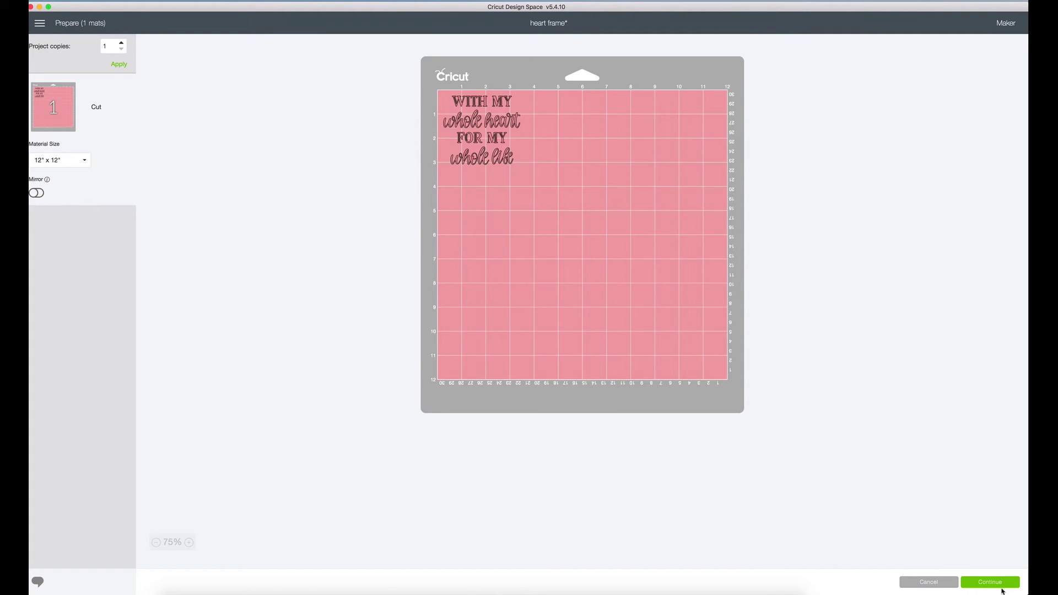
left_click(999, 584)
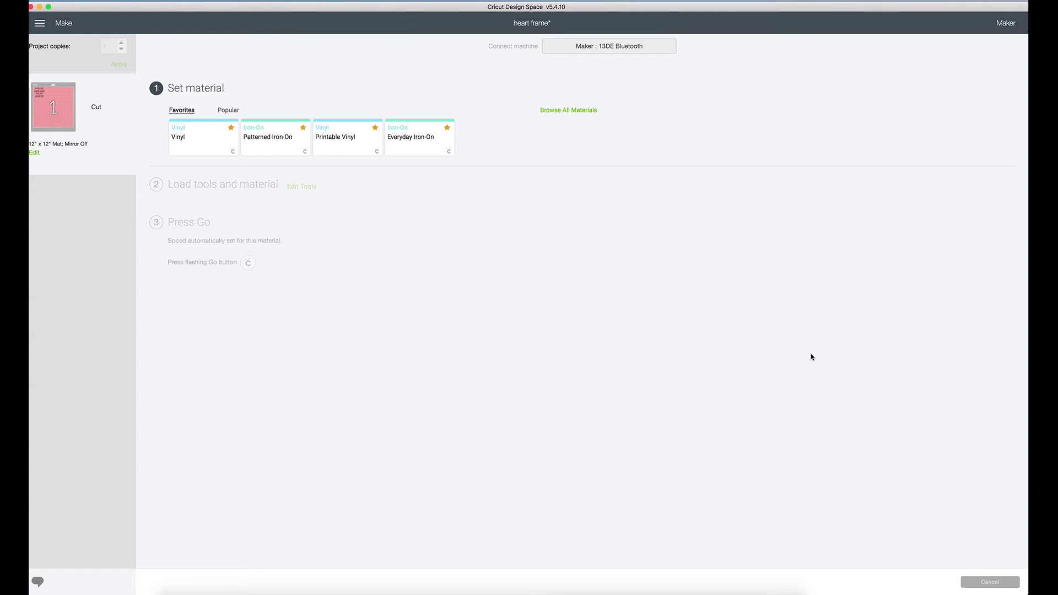
left_click(209, 152)
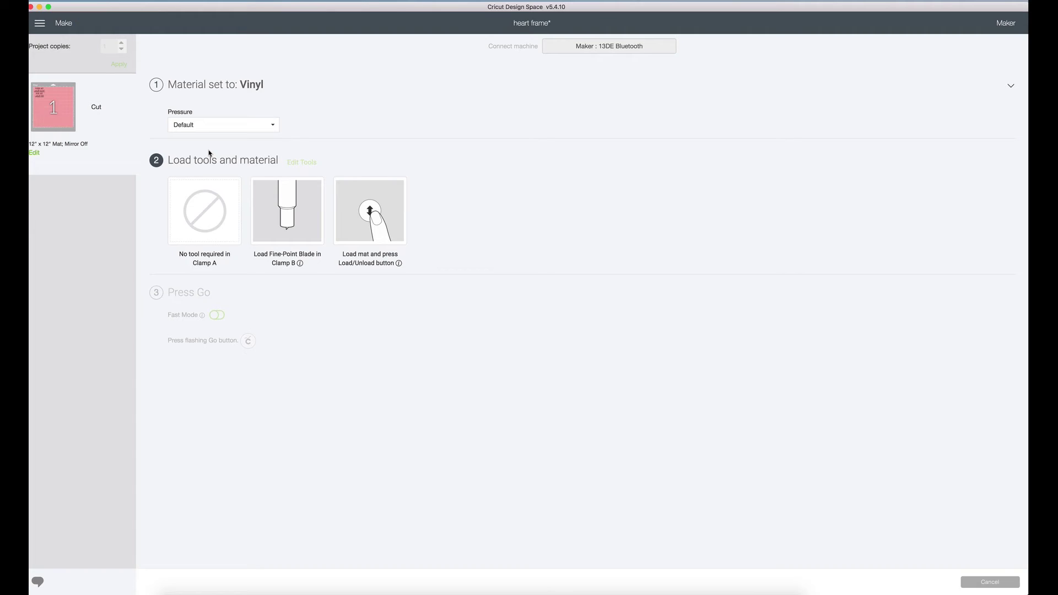